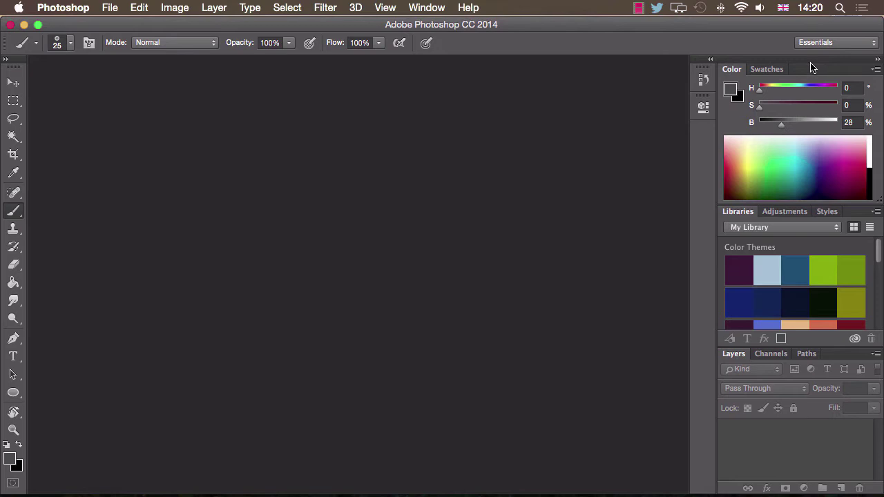
- Switch the workspace to Painting from the workspace switcher
left_click(840, 43)
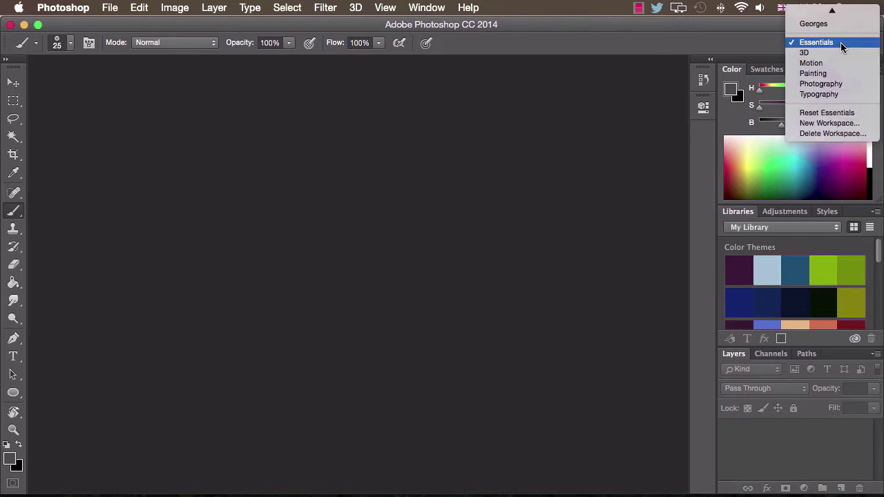
left_click(833, 73)
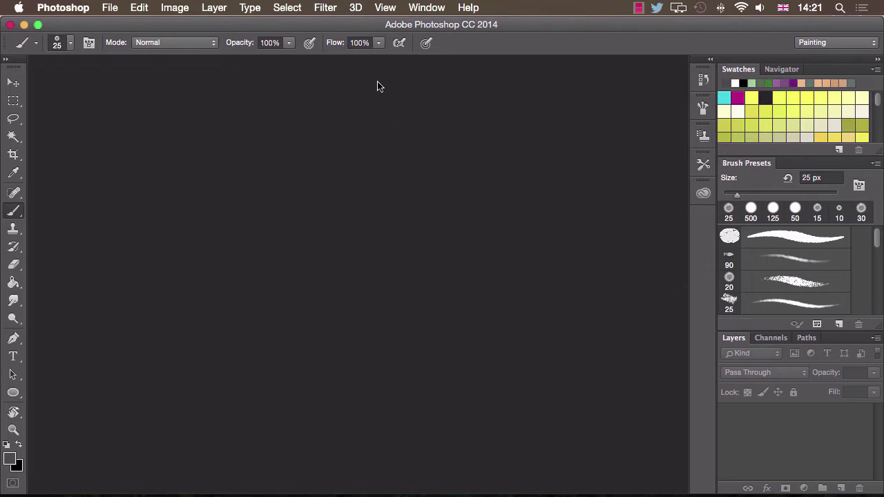
- Show the Color panel and pick a green foreground hue in the Color Picker
left_click(426, 8)
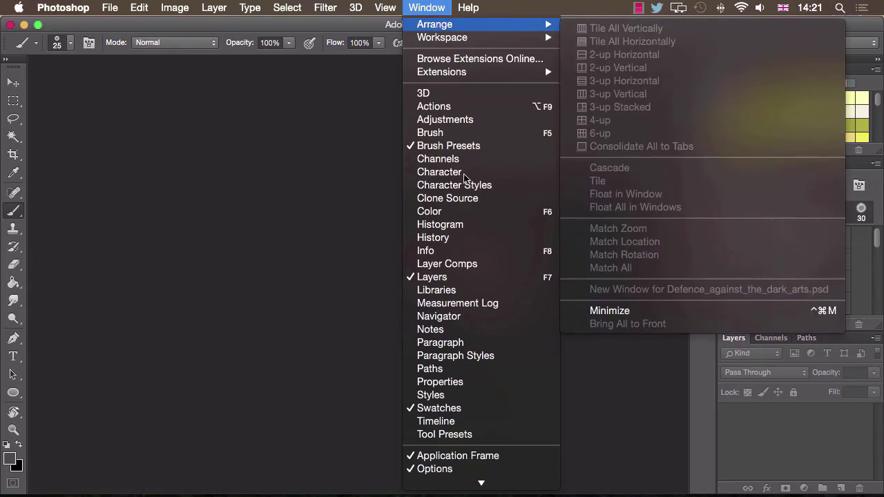
left_click(464, 214)
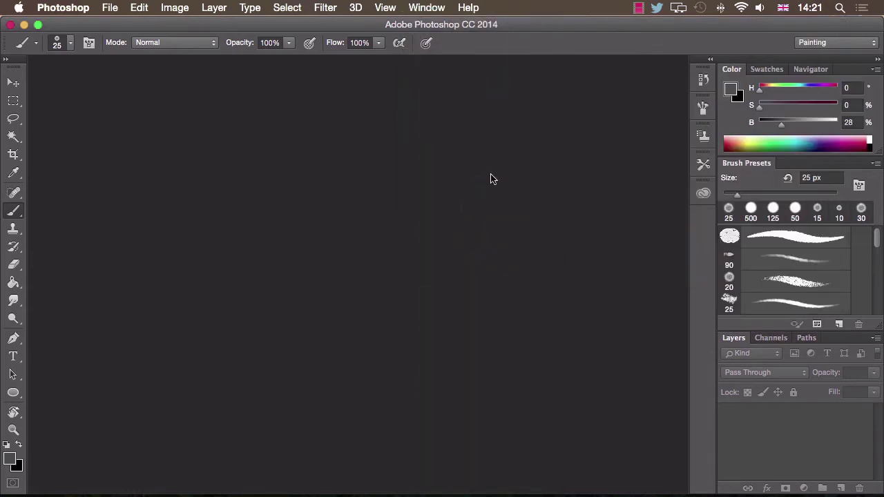
left_click(733, 91)
left_click_drag(684, 166, 476, 84)
left_click(390, 160)
left_click(467, 148)
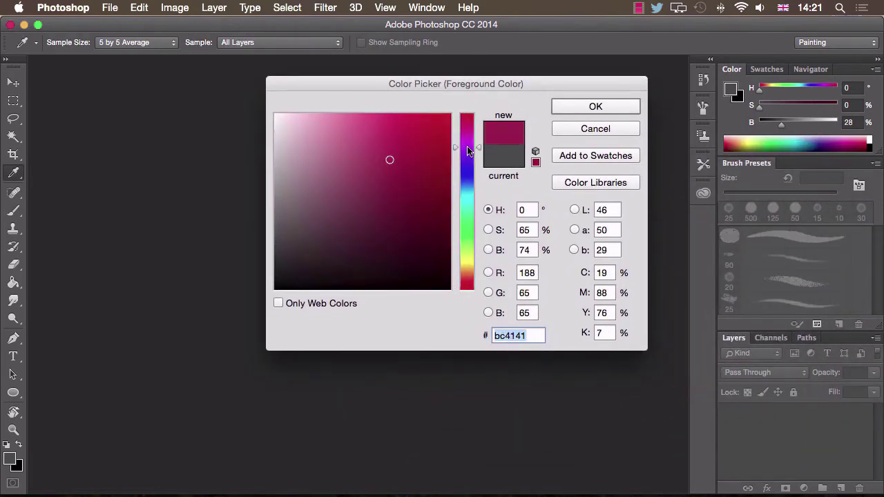
left_click(465, 207)
left_click(610, 108)
- Lower the foreground colour's saturation to 58 and brightness to 57
key("b")
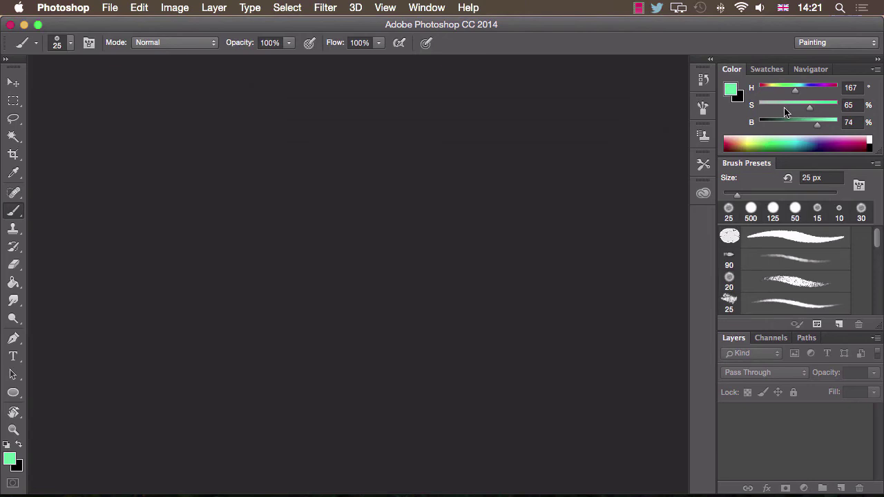
left_click_drag(785, 111, 804, 109)
left_click_drag(817, 124, 760, 126)
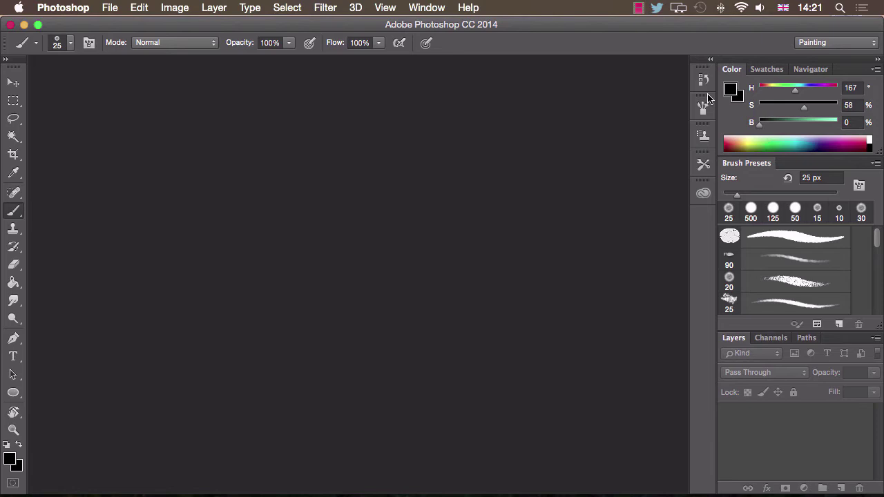
- Pull the Color panel out of the dock to float over the canvas
left_click_drag(732, 70, 62, 403)
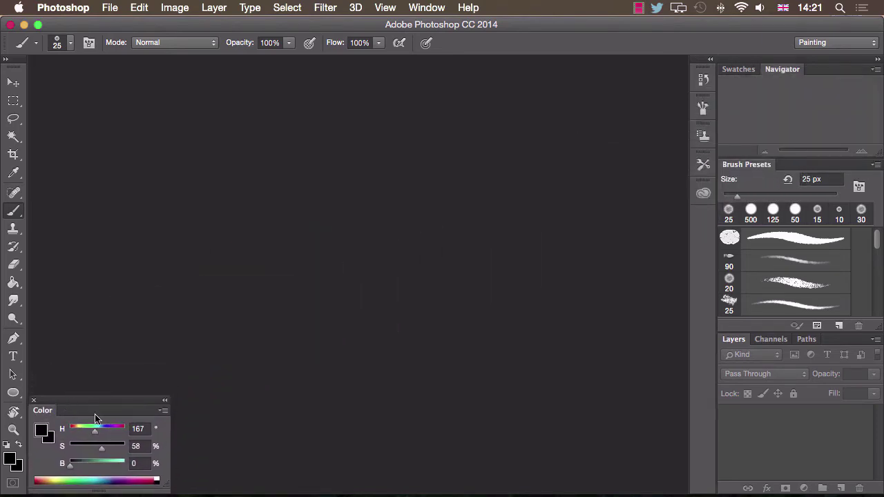
left_click(739, 69)
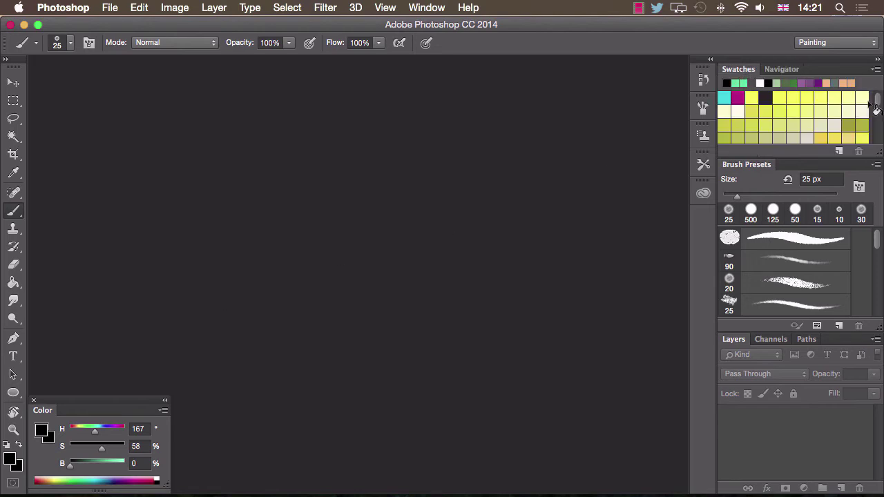
mouse_move(878, 104)
left_mouse_down()
mouse_move(879, 114)
mouse_move(879, 95)
left_mouse_up()
- Merge Swatches into the floating Color panel and check both tabs, leaving Color showing
left_click_drag(736, 70, 80, 413)
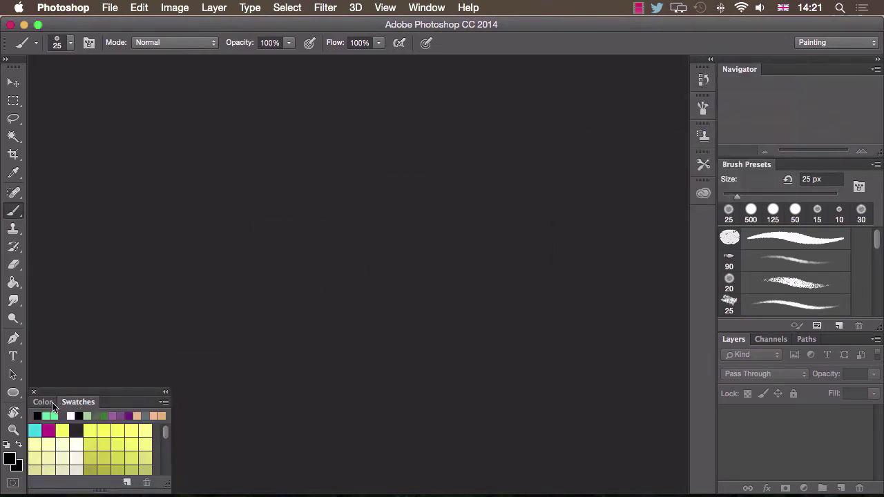
left_click(48, 405)
left_click(72, 404)
left_click(50, 406)
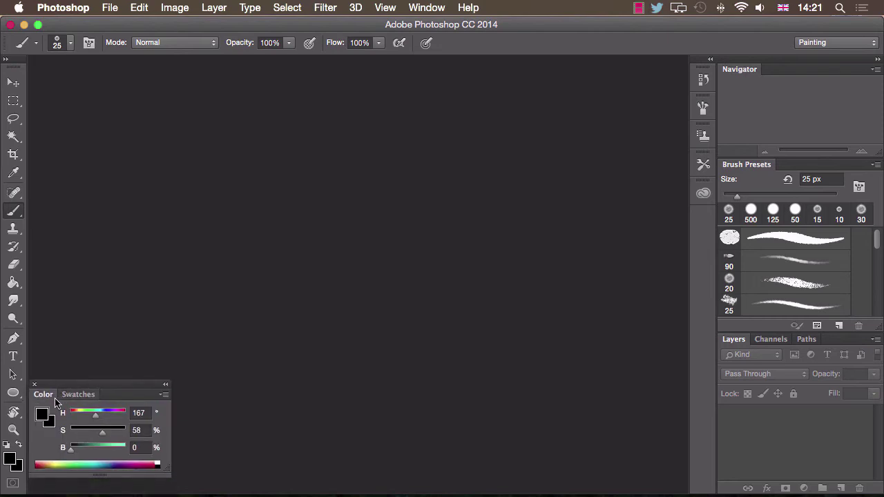
left_click(69, 400)
left_click(49, 399)
left_click(72, 399)
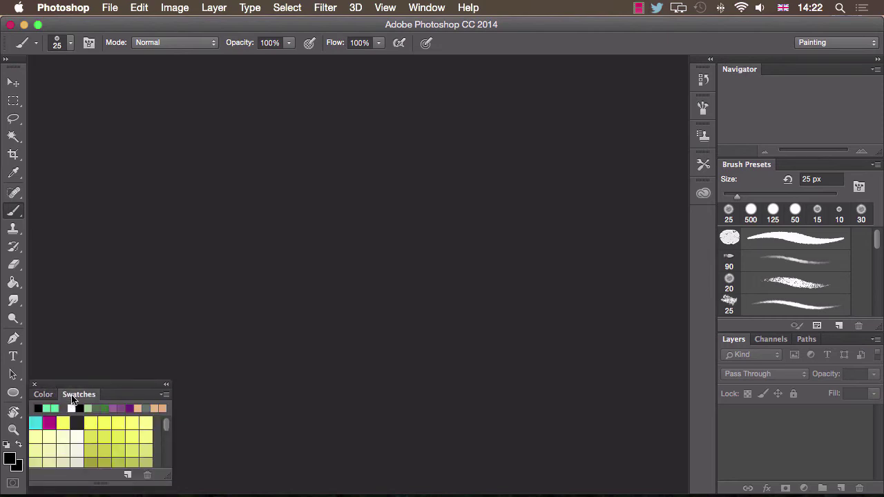
left_click(50, 400)
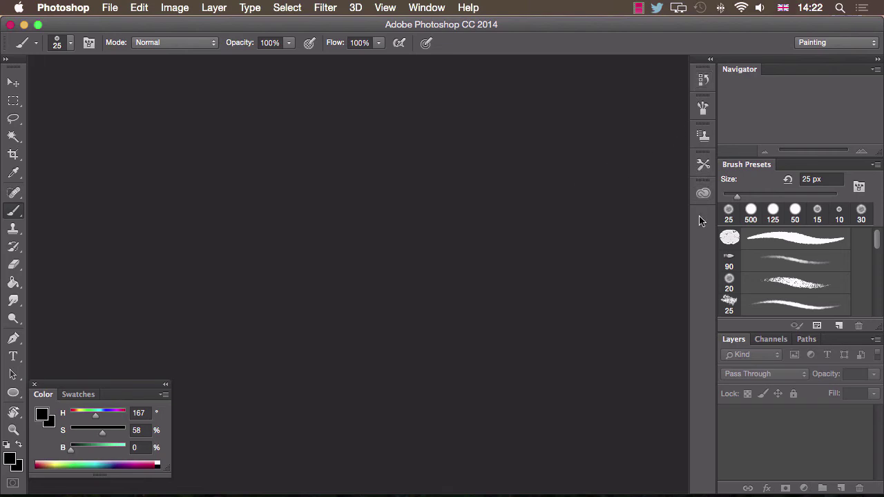
- Check the History, Brush, Clone Source and Libraries icons, then leave the Tool Presets list open
left_click(704, 79)
left_click(703, 105)
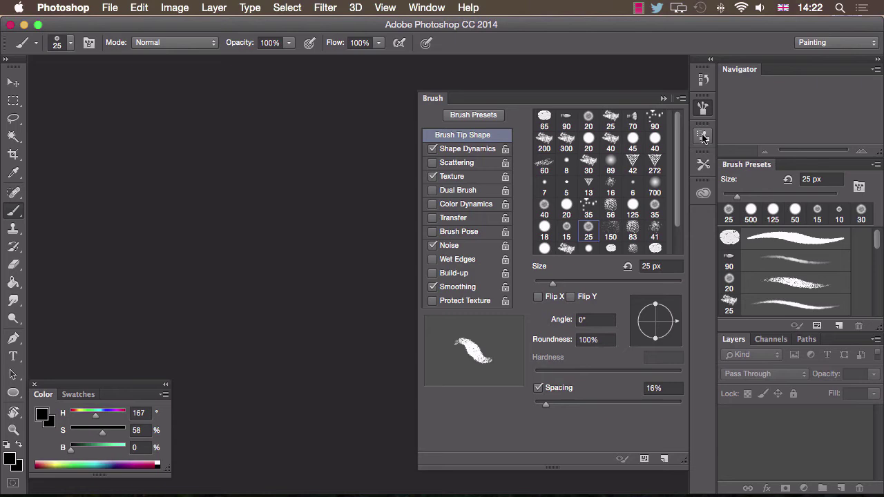
left_click(704, 136)
left_click(703, 164)
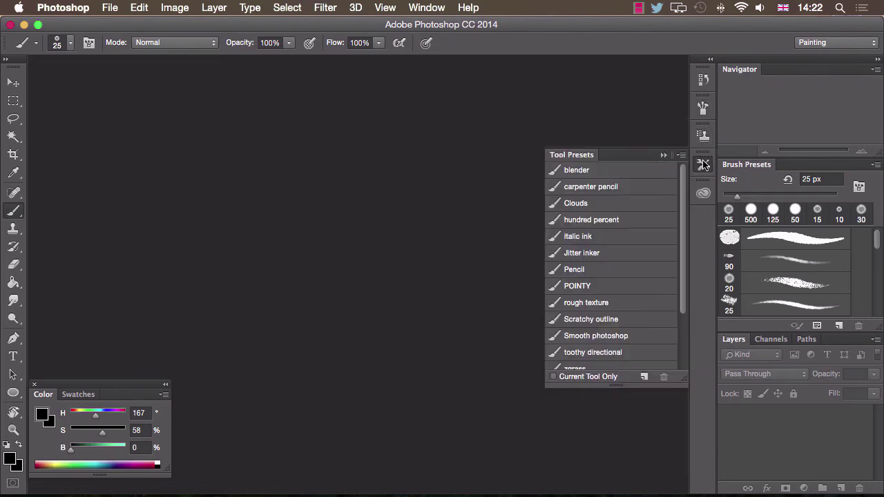
left_click(704, 194)
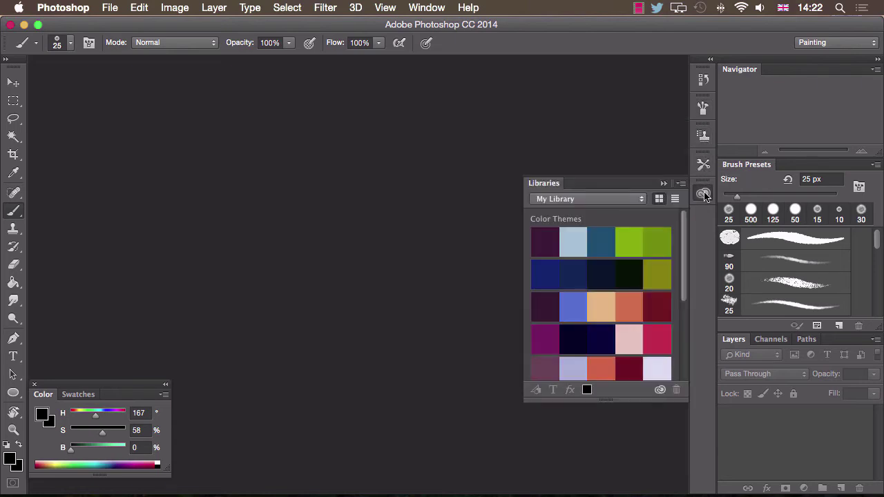
left_click(703, 111)
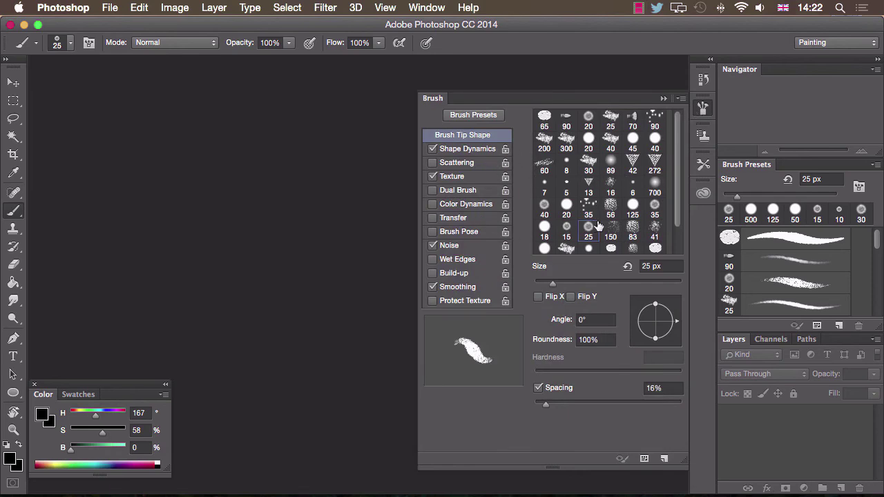
left_click(703, 165)
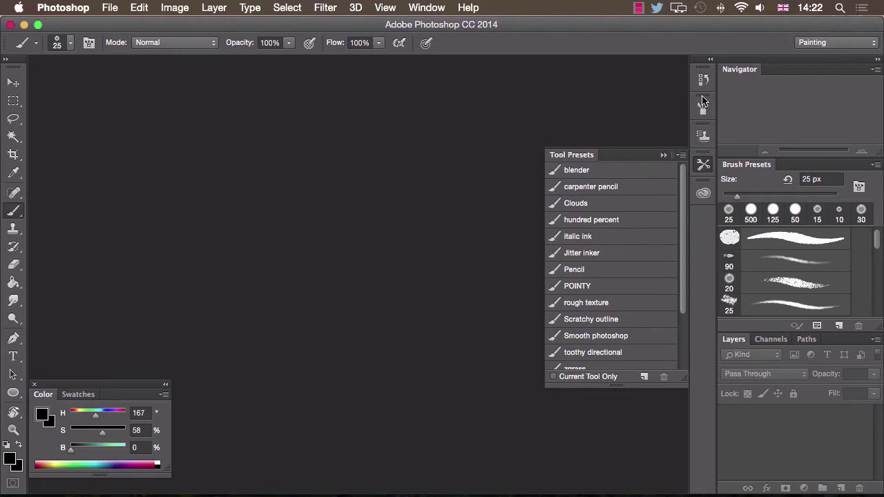
- Place the Brush and Tool Presets icons beside the options bar and close History
mouse_move(704, 98)
left_mouse_down()
mouse_move(592, 99)
mouse_move(486, 47)
mouse_move(484, 28)
left_mouse_up()
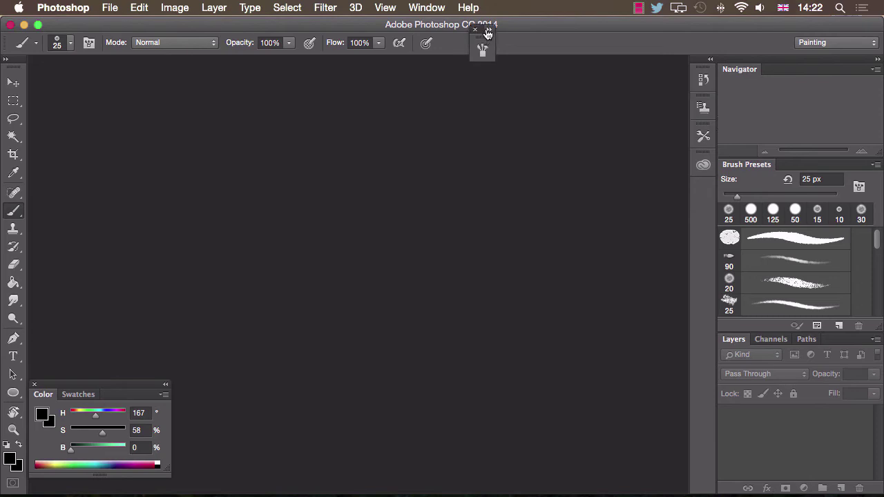
mouse_move(703, 134)
left_mouse_down()
mouse_move(651, 121)
mouse_move(511, 36)
left_mouse_up()
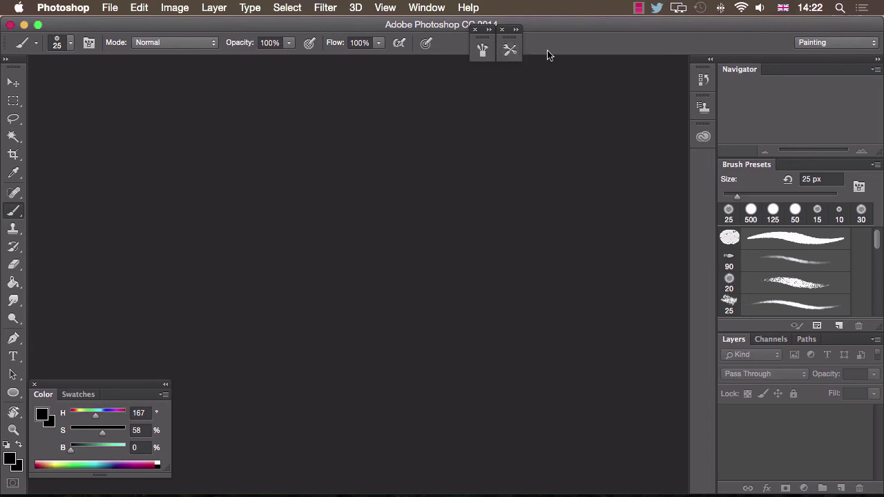
left_click_drag(702, 76, 561, 144)
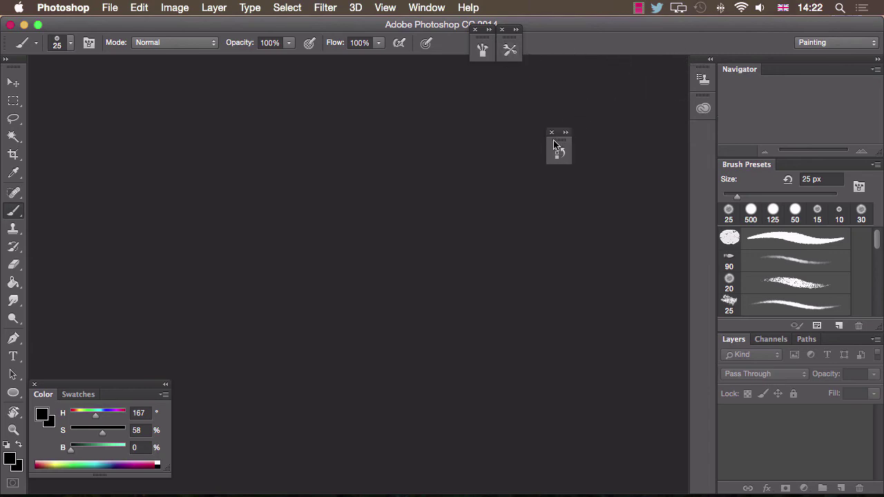
left_click(551, 133)
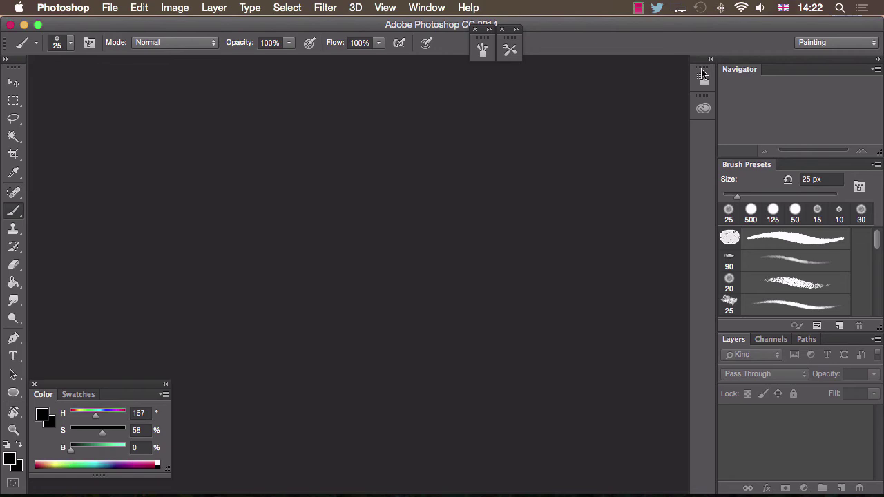
- Close the remaining docked icon panels and the Navigator panel
left_click_drag(702, 74, 579, 142)
left_click(572, 132)
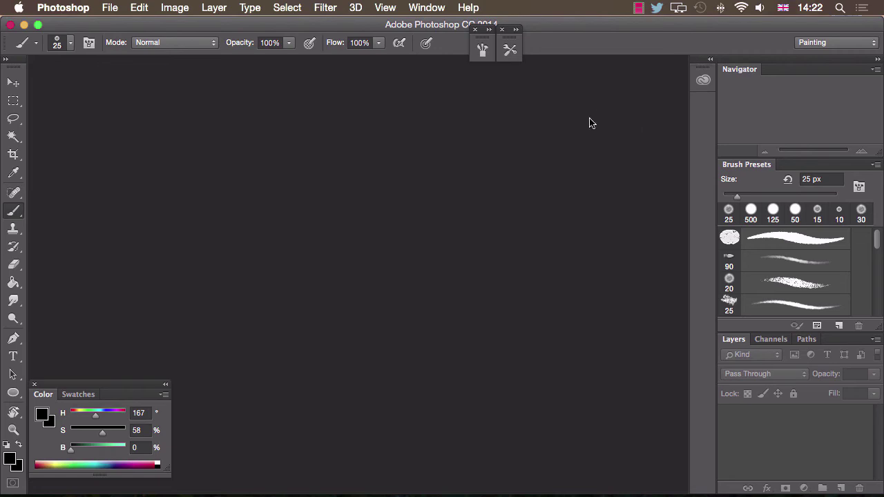
left_click_drag(702, 74, 616, 128)
left_click(609, 114)
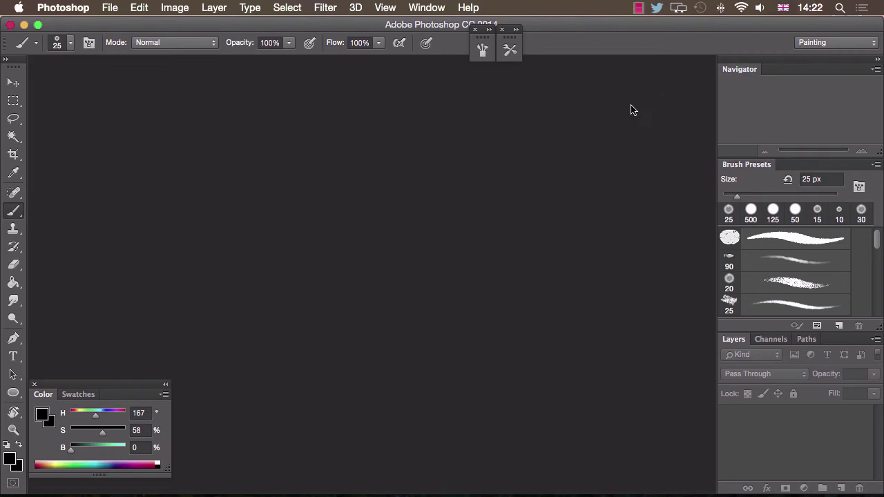
left_click_drag(737, 74, 592, 131)
left_click(581, 120)
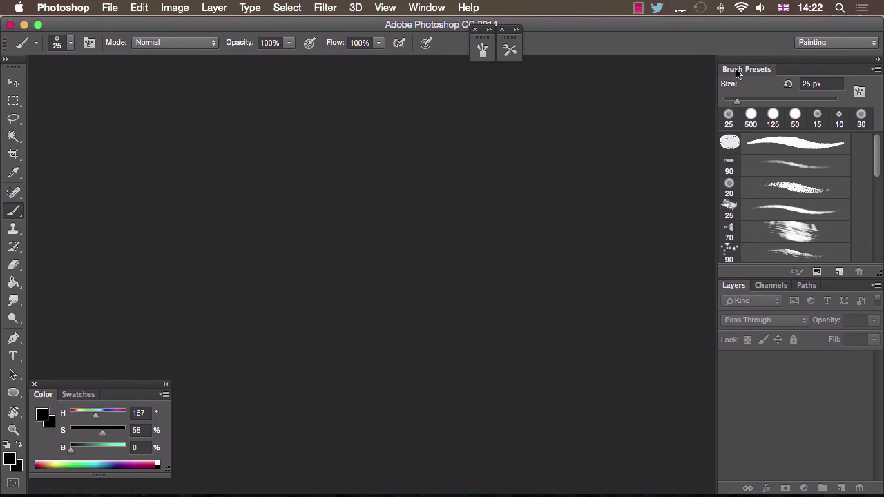
- Pull out and close the Brush Presets, Channels and Paths panels
left_click_drag(742, 70, 588, 143)
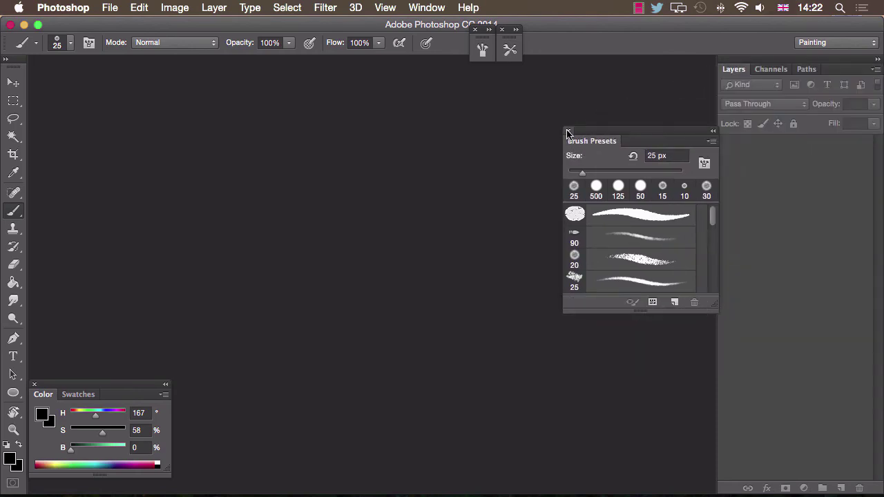
left_click(569, 132)
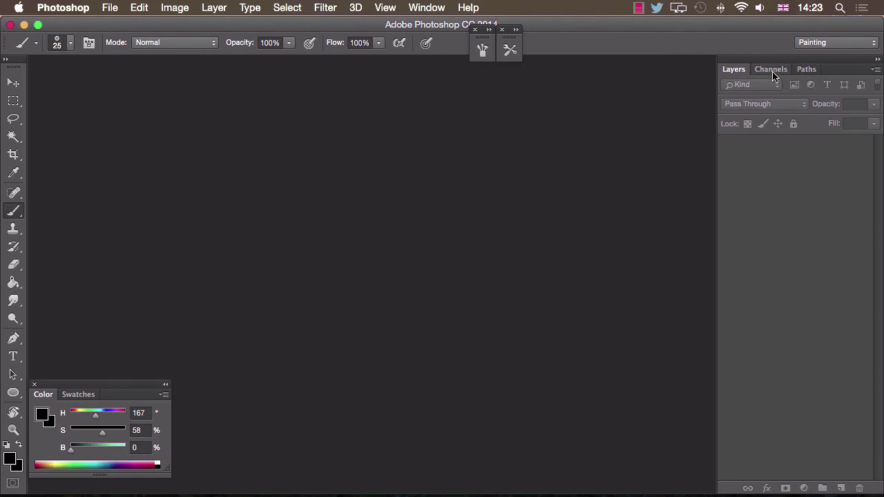
left_click_drag(776, 74, 586, 97)
left_click(572, 86)
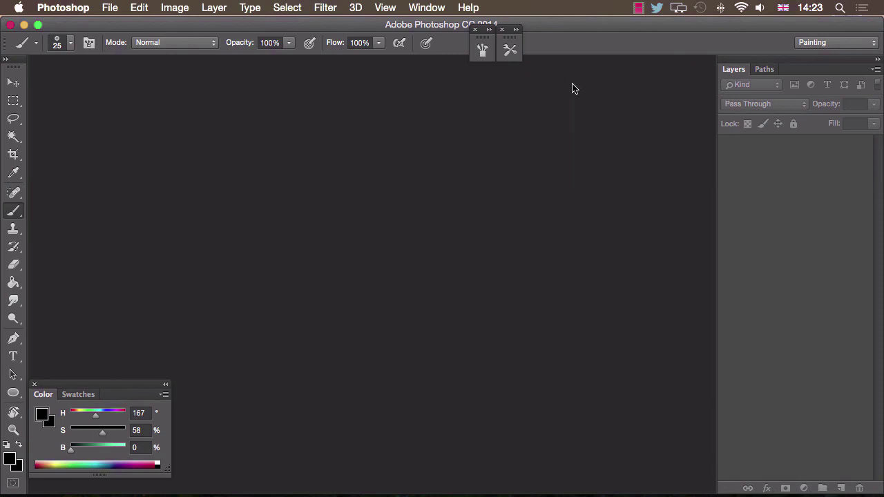
left_click_drag(763, 69, 606, 115)
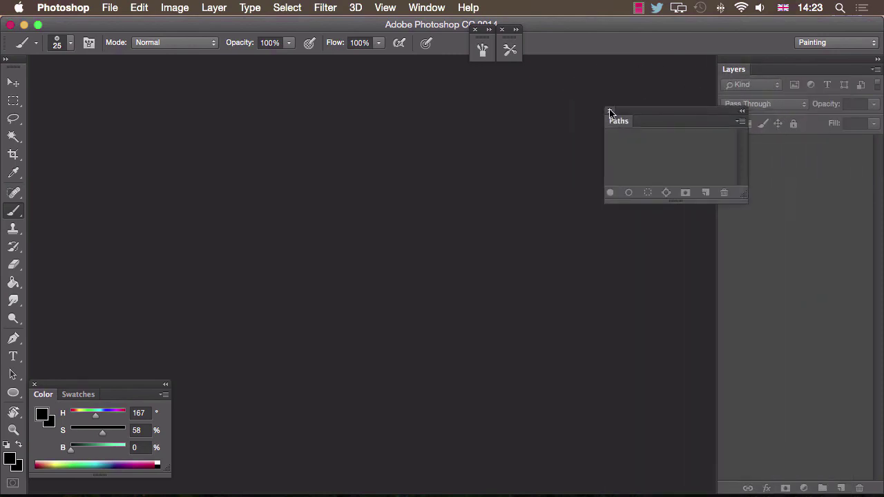
left_click(607, 110)
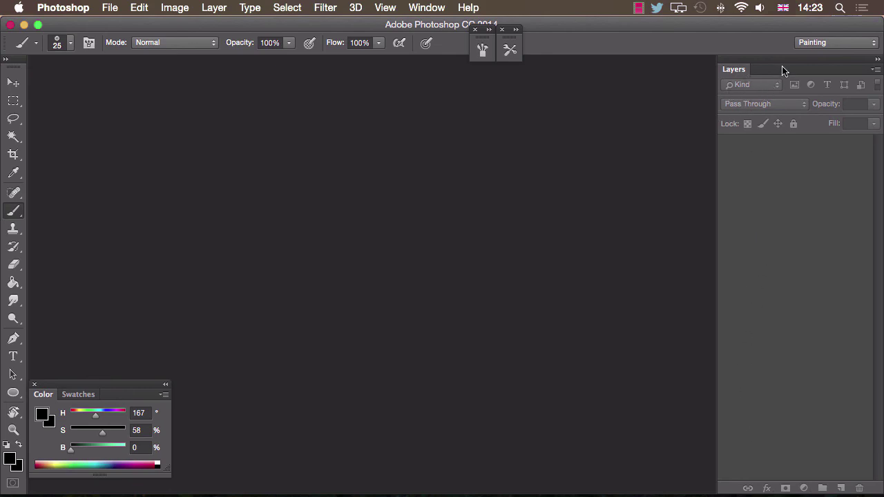
- Undock Layers, park it in the top-right corner, and stretch it slightly taller
left_click_drag(793, 64, 668, 84)
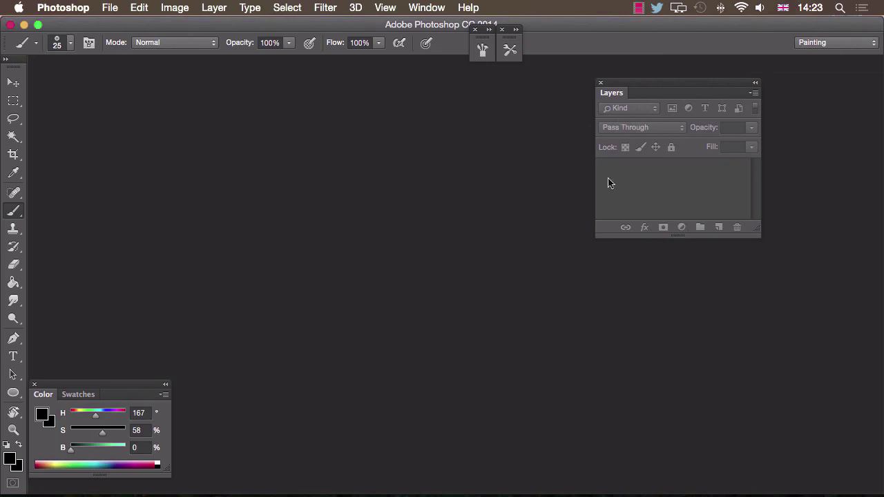
left_click_drag(678, 87, 804, 64)
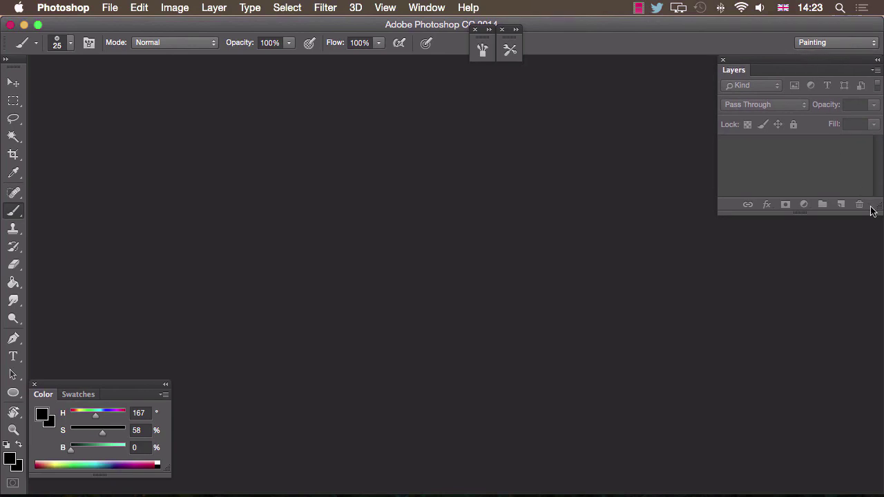
left_click_drag(879, 205, 878, 234)
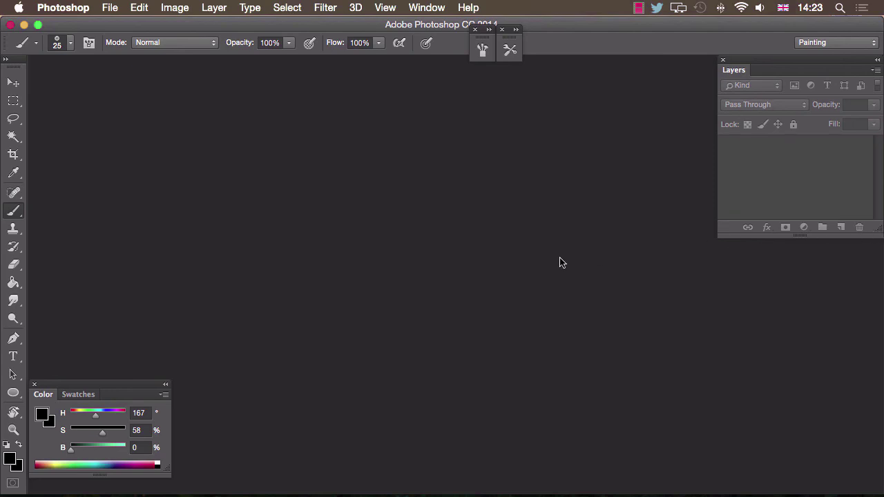